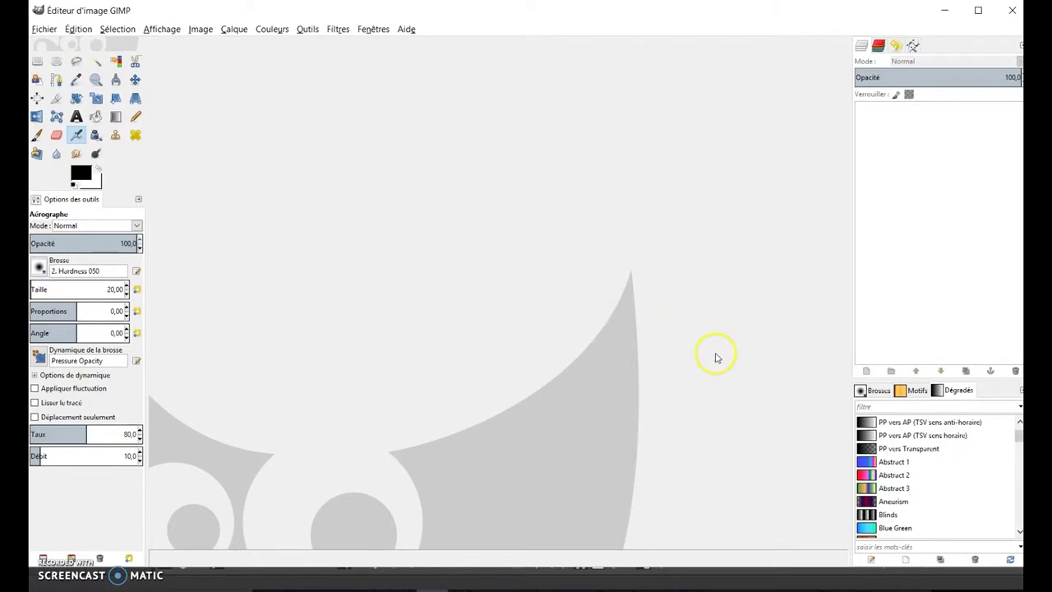
Check the window arrangement options without changes, then select the empty layers list.
{"action": "left_click", "coordinate": [377, 31]}
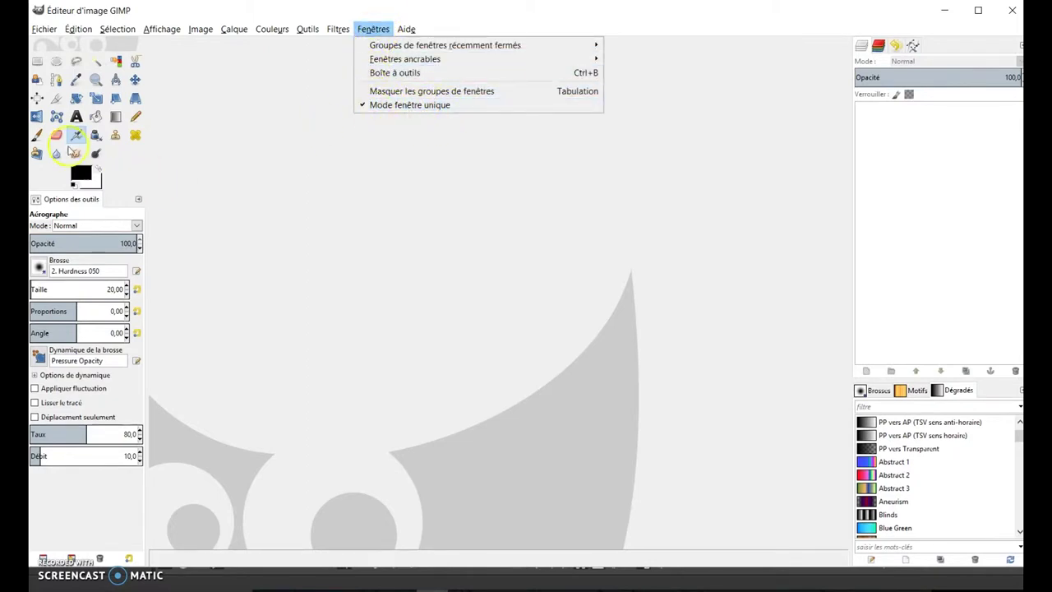
{"action": "left_click", "coordinate": [104, 242]}
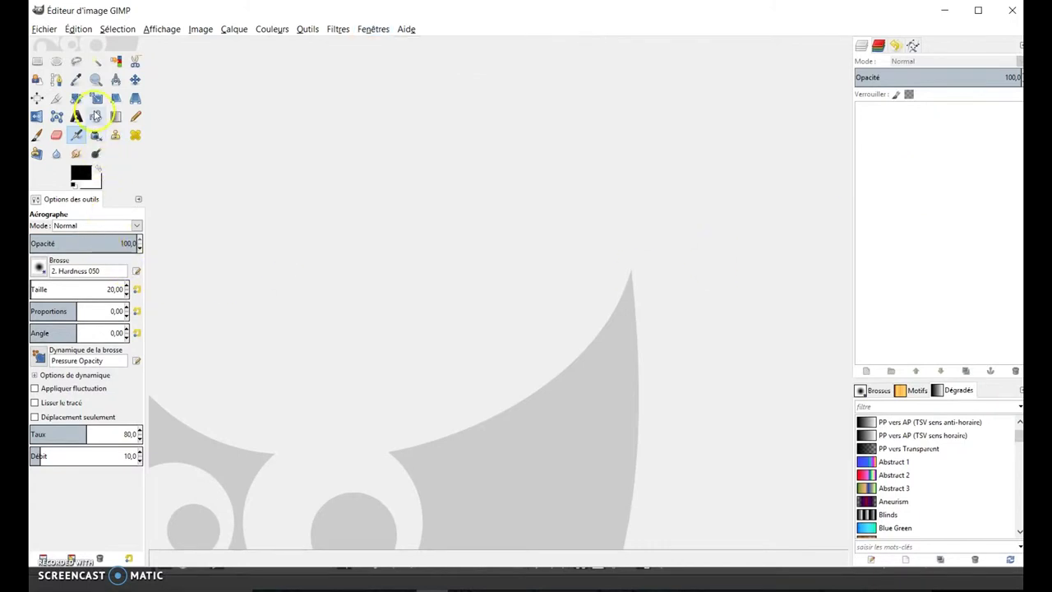
{"action": "left_click", "coordinate": [921, 158]}
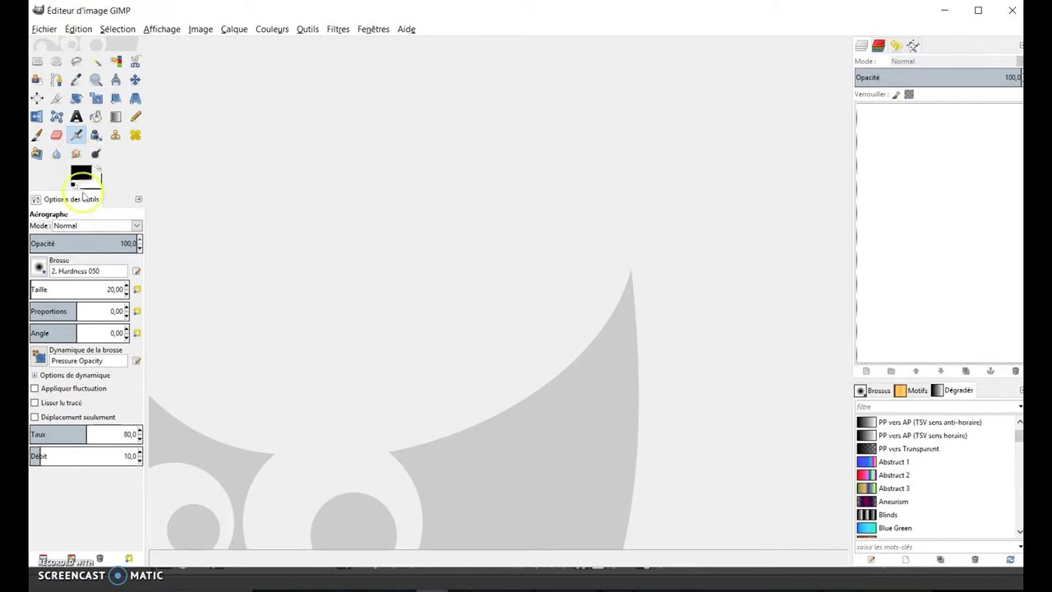
Set the foreground colour to dark red, leaving the background colour unchanged.
{"action": "left_click", "coordinate": [80, 175]}
{"action": "mouse_move", "coordinate": [216, 258]}
{"action": "left_mouse_down"}
{"action": "mouse_move", "coordinate": [235, 294]}
{"action": "mouse_move", "coordinate": [224, 224]}
{"action": "left_mouse_up"}
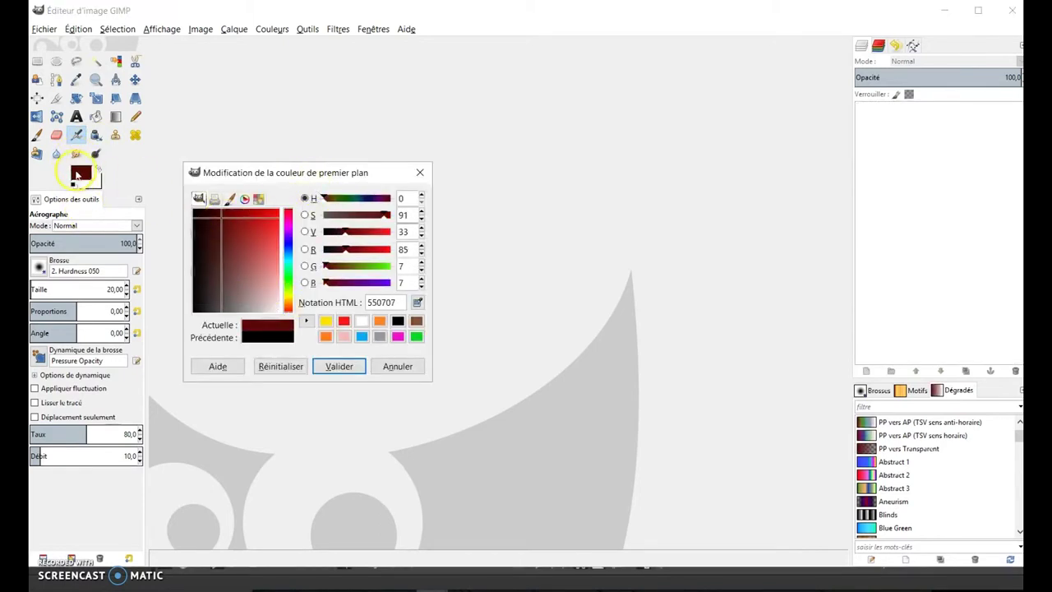
{"action": "left_click", "coordinate": [91, 183]}
{"action": "left_click", "coordinate": [232, 255]}
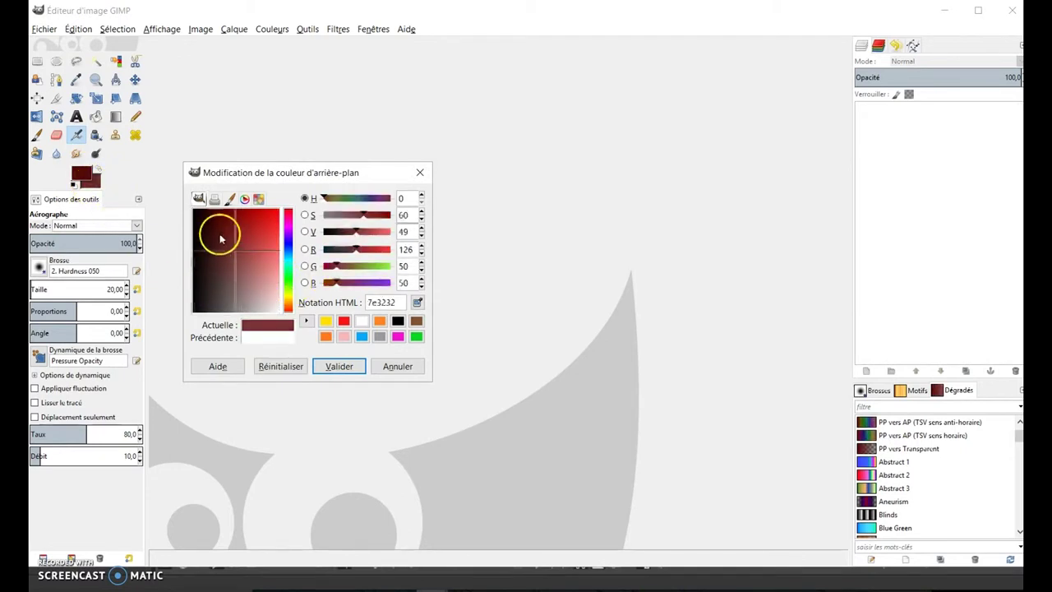
{"action": "left_click", "coordinate": [419, 172]}
Swap foreground and background colours repeatedly, ending in the original order with a white background.
{"action": "left_click", "coordinate": [100, 170]}
{"action": "left_click", "coordinate": [99, 170]}
{"action": "left_click", "coordinate": [99, 170]}
{"action": "left_click", "coordinate": [98, 170]}
{"action": "left_click", "coordinate": [99, 171]}
{"action": "left_click", "coordinate": [99, 171]}
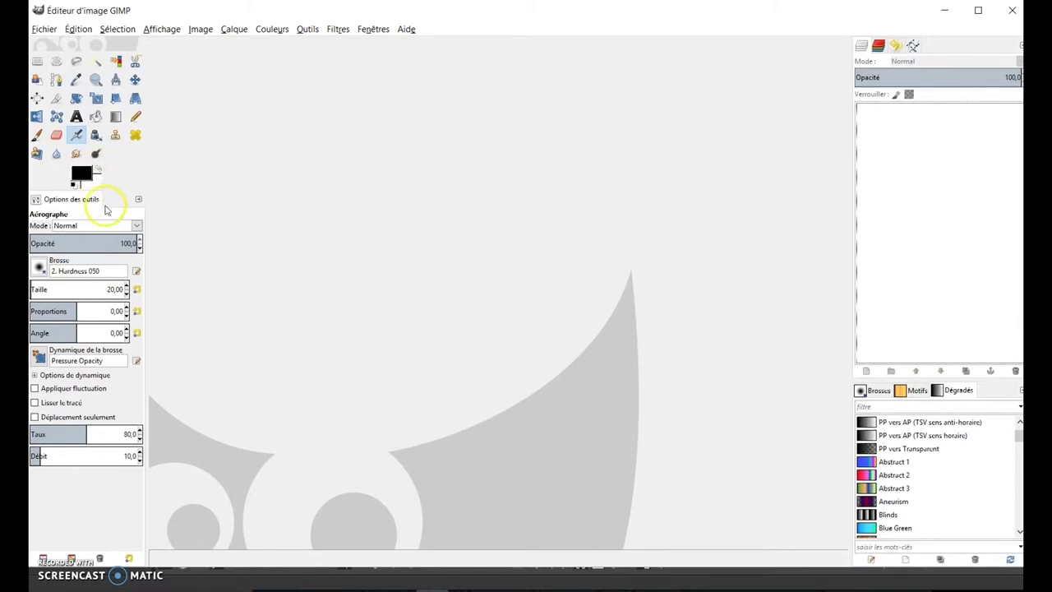
{"action": "left_click", "coordinate": [89, 183]}
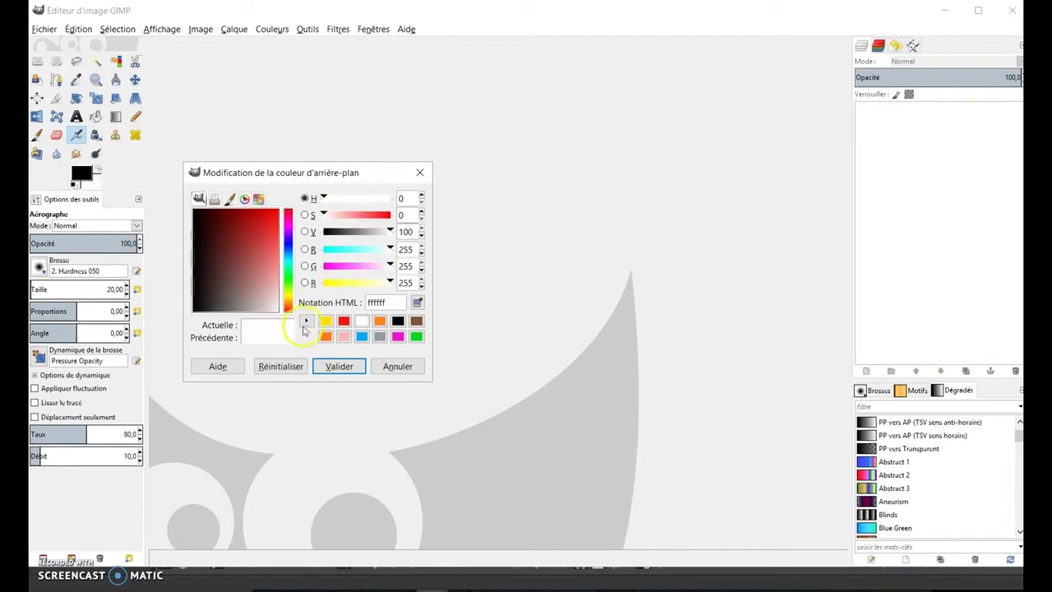
{"action": "left_click", "coordinate": [327, 369]}
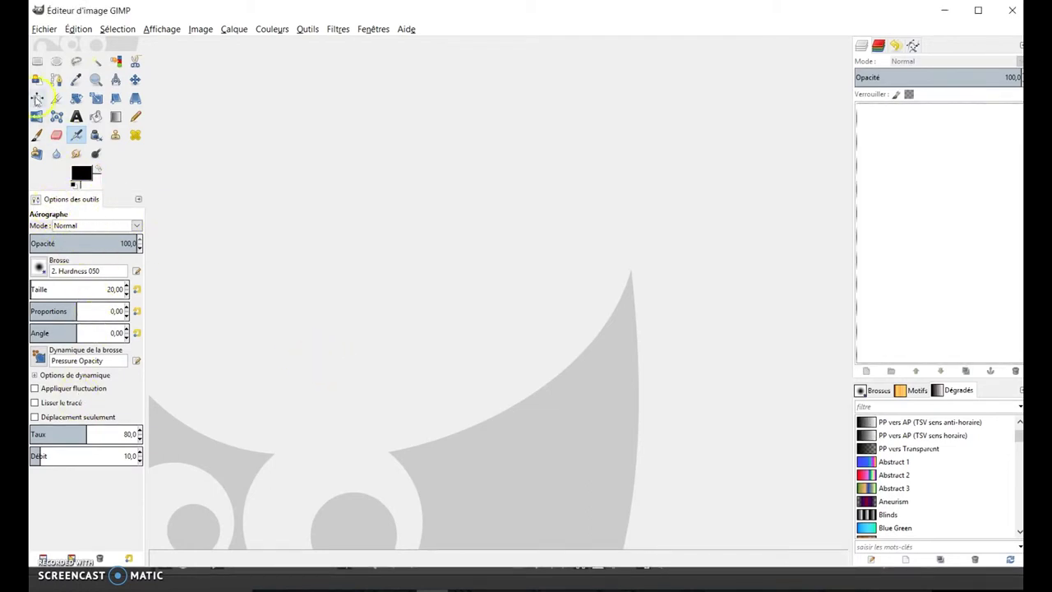
Cycle through Text, Bucket Fill, Shear, Measure and Paths tools, finishing on Ellipse Select.
{"action": "left_click", "coordinate": [77, 117]}
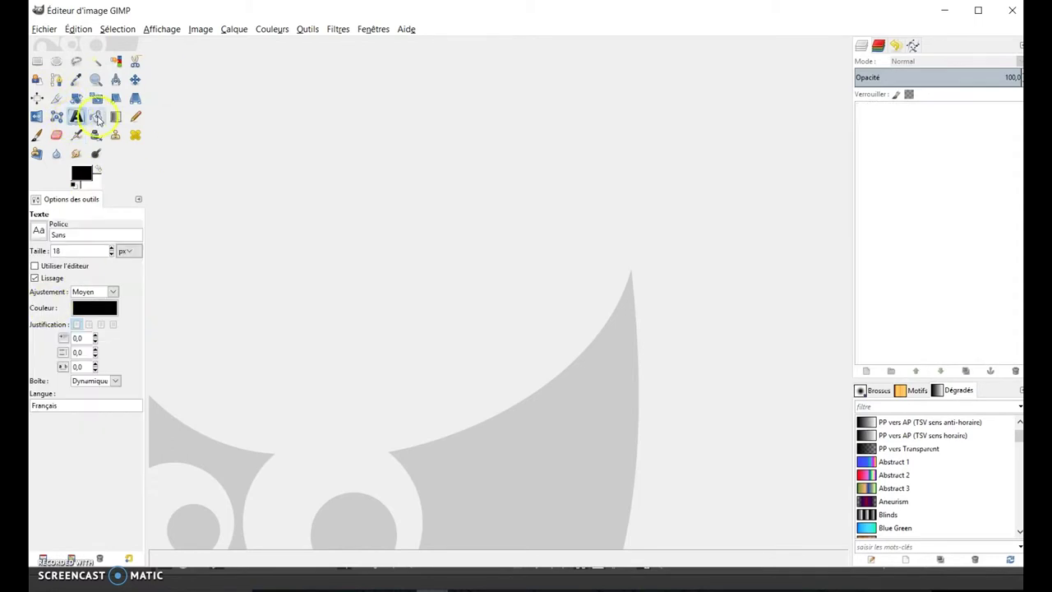
{"action": "left_click", "coordinate": [96, 116]}
{"action": "left_click", "coordinate": [116, 98]}
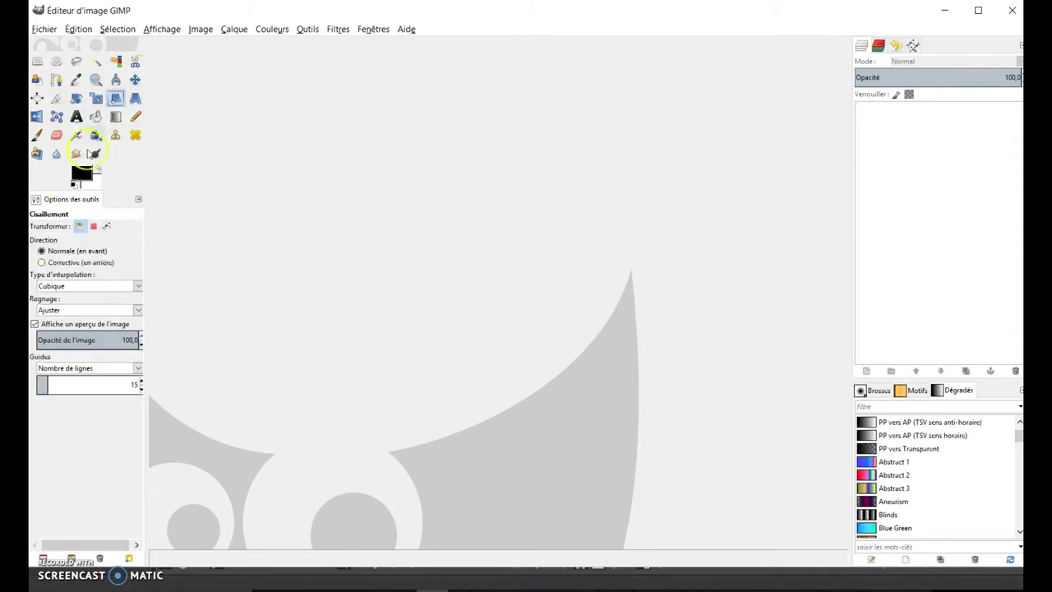
{"action": "left_click", "coordinate": [55, 61]}
{"action": "left_click", "coordinate": [115, 79]}
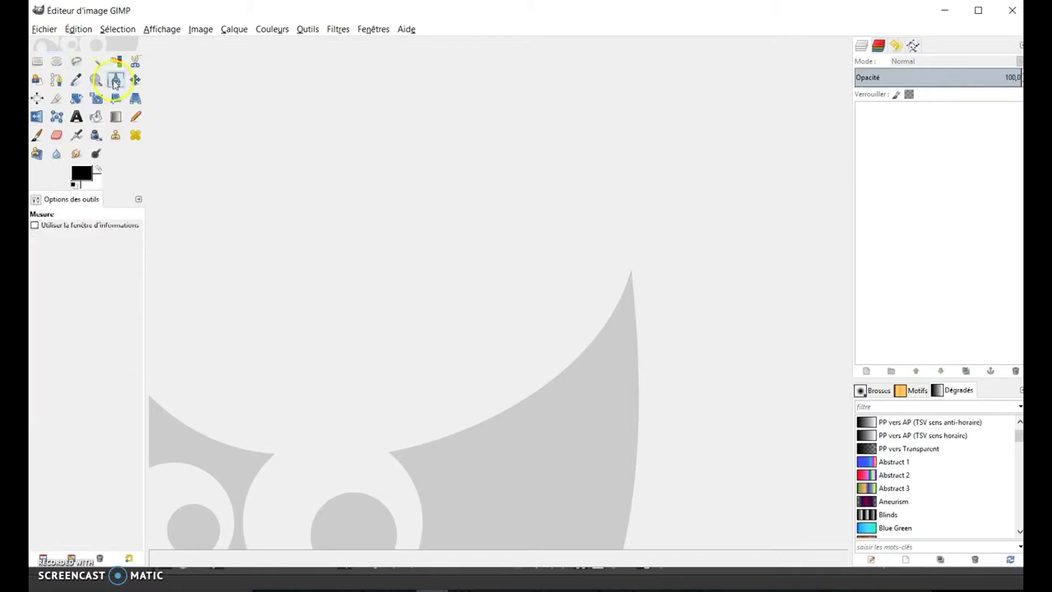
{"action": "left_click", "coordinate": [56, 79]}
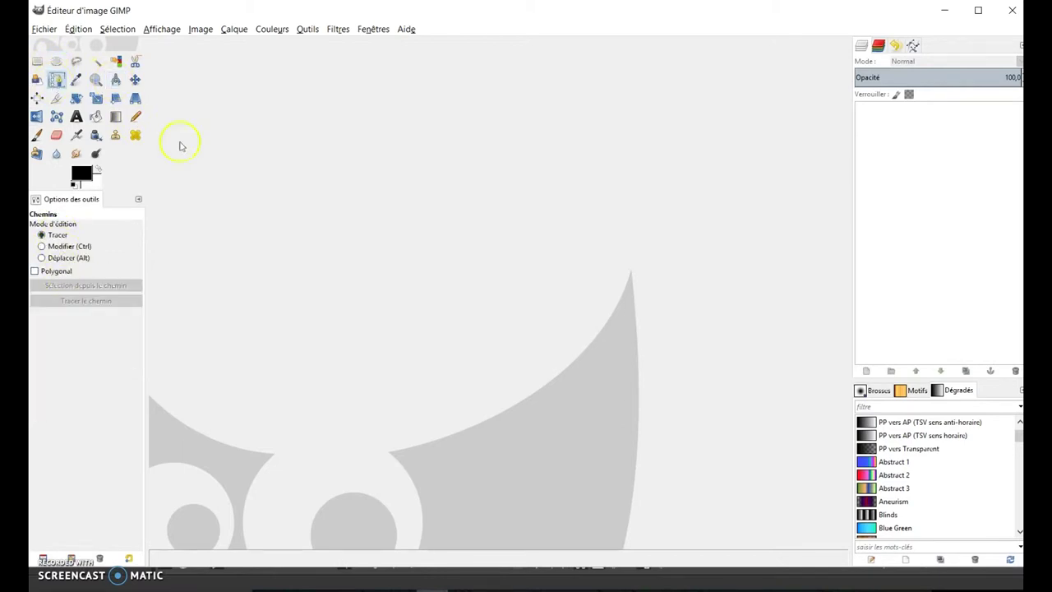
{"action": "left_click", "coordinate": [55, 61]}
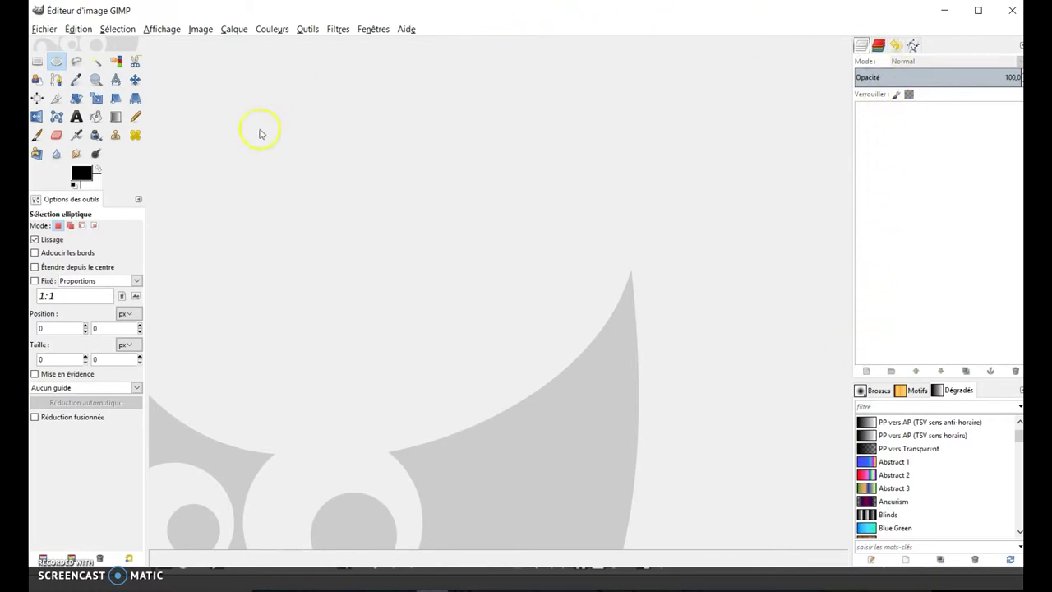
Create a new portrait image from the A4 (300ppi) template, 2480×3508 pixels.
{"action": "left_click", "coordinate": [42, 31]}
{"action": "left_click", "coordinate": [319, 126]}
{"action": "left_click", "coordinate": [45, 31]}
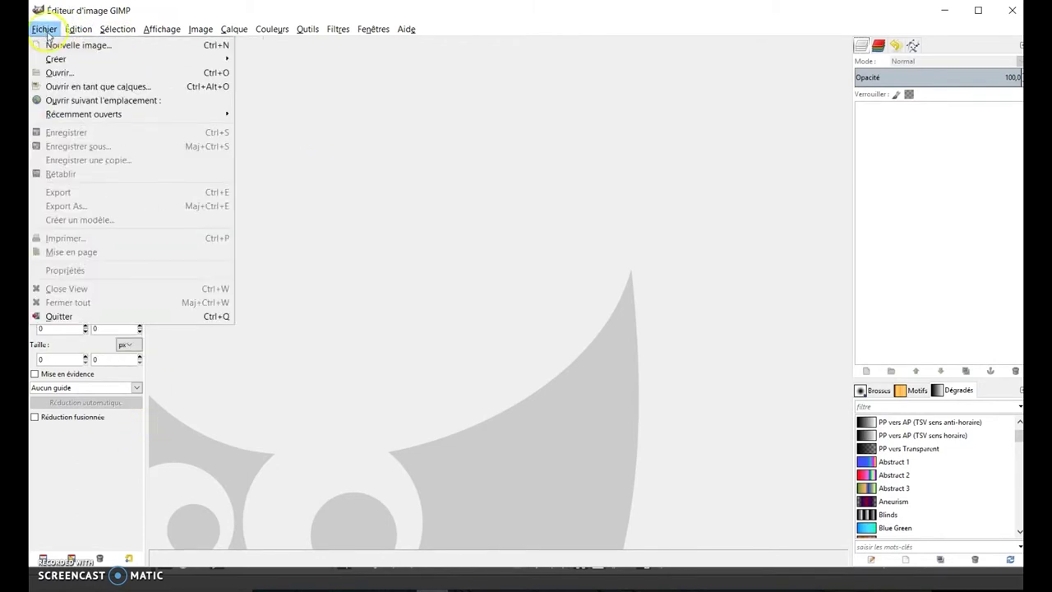
{"action": "left_click", "coordinate": [57, 43]}
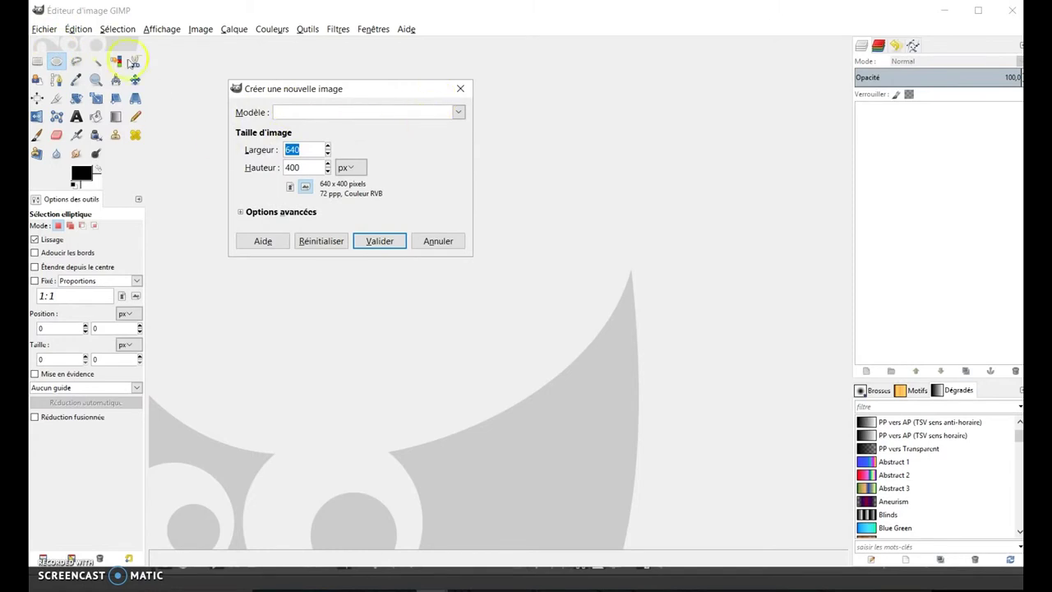
{"action": "left_click", "coordinate": [459, 111]}
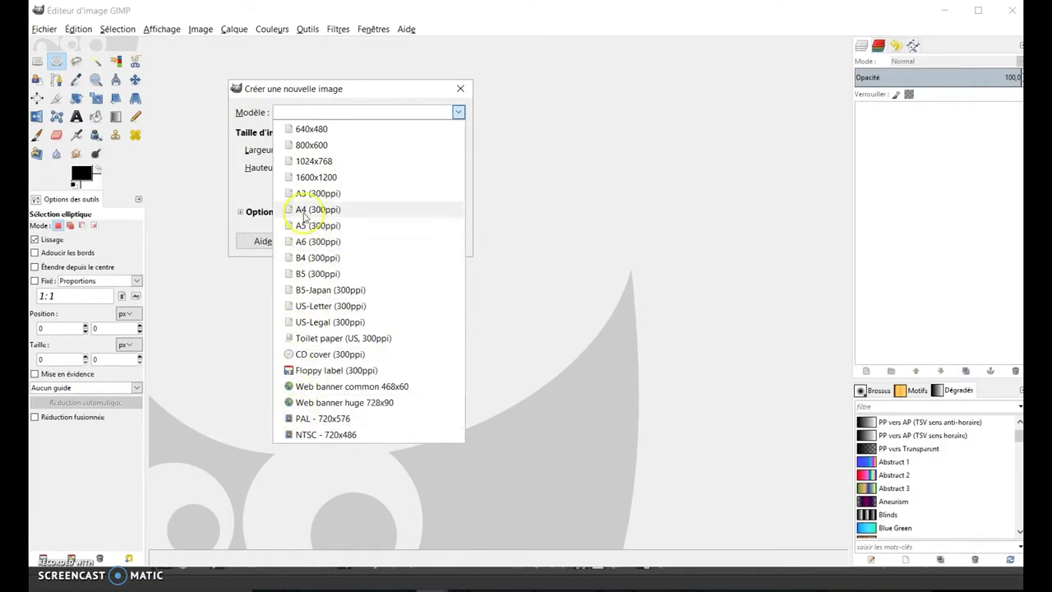
{"action": "left_click", "coordinate": [304, 212]}
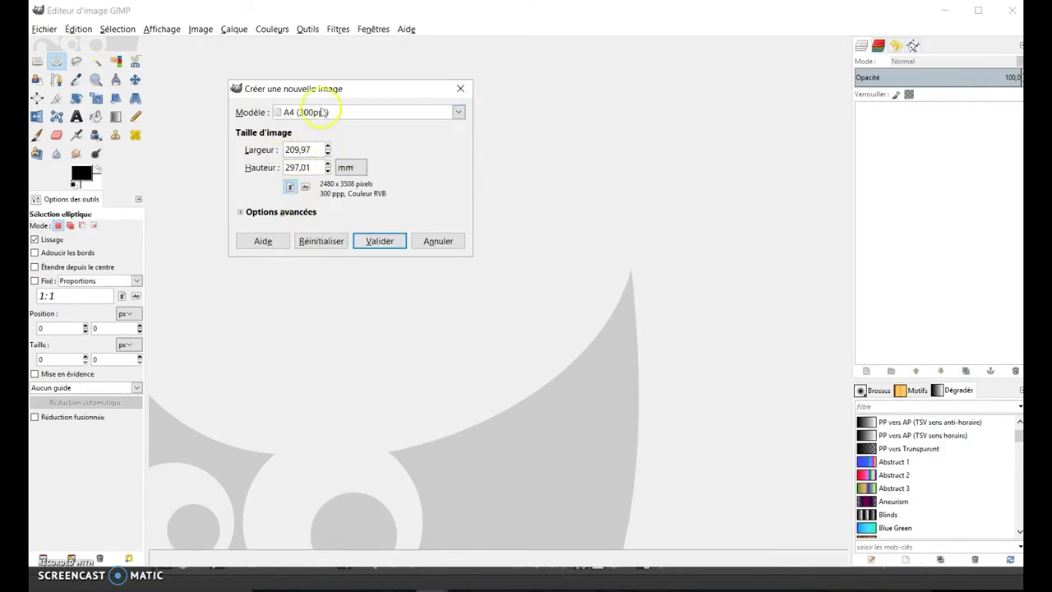
{"action": "left_click", "coordinate": [305, 188]}
{"action": "left_click", "coordinate": [290, 187]}
{"action": "left_click", "coordinate": [377, 240]}
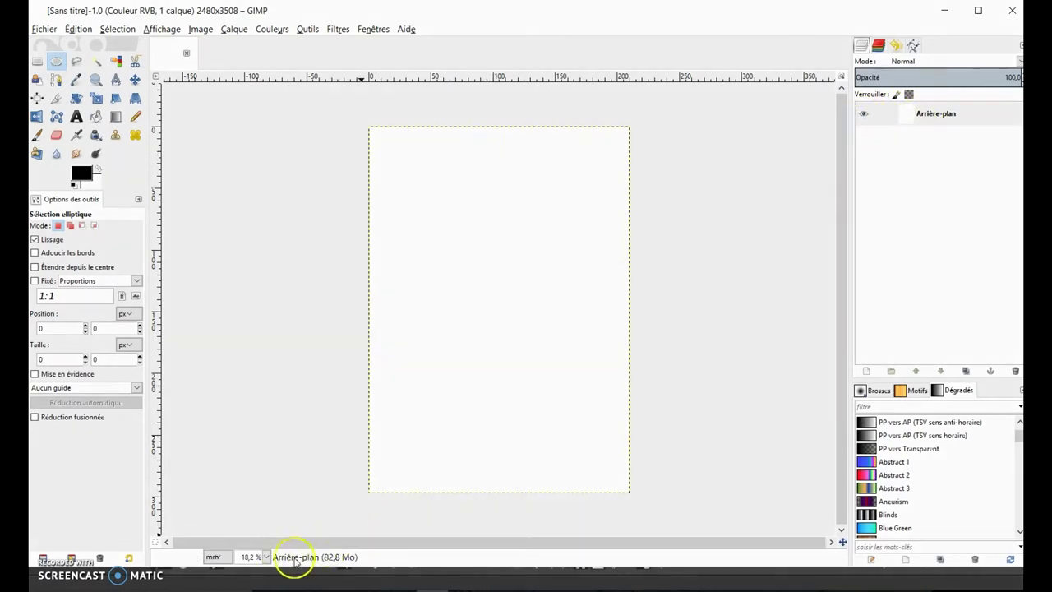
Zoom the page to 12,5 % and then to 18,2 % via the status-bar zoom list.
{"action": "left_click", "coordinate": [265, 556]}
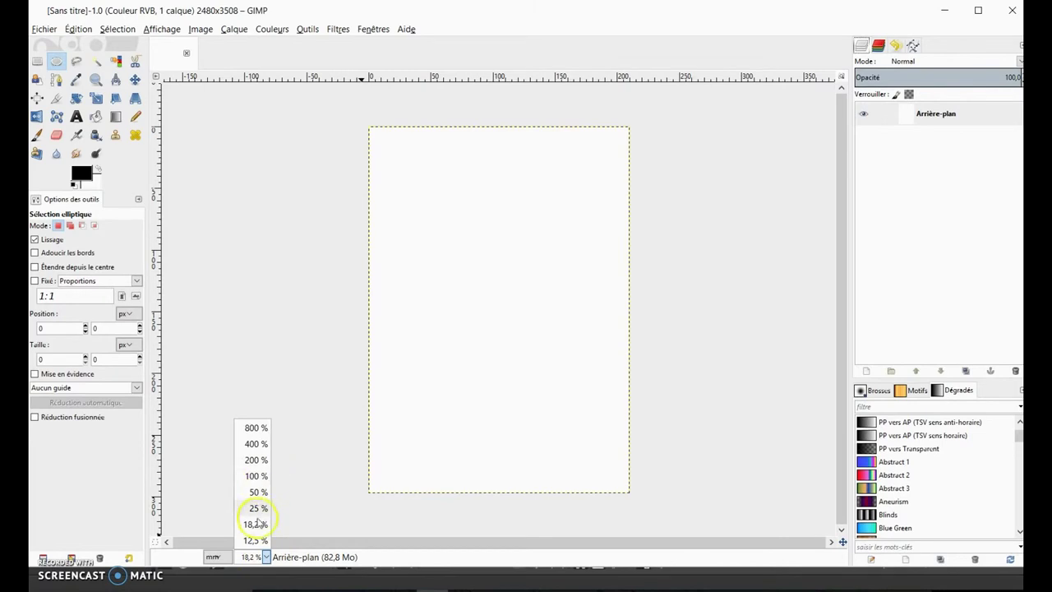
{"action": "left_click", "coordinate": [260, 523]}
{"action": "left_click", "coordinate": [263, 557]}
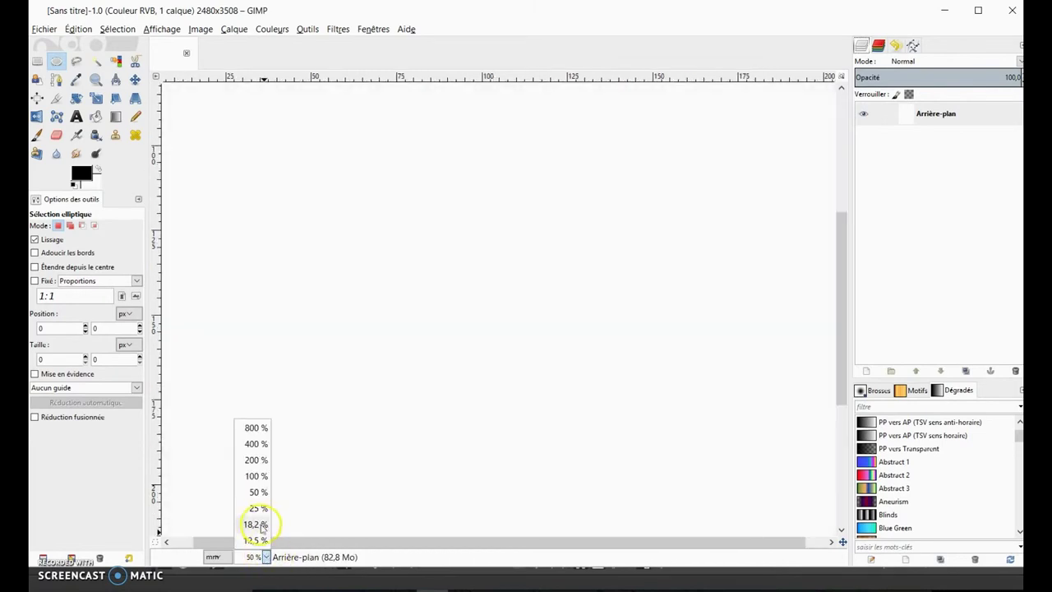
{"action": "left_click", "coordinate": [260, 526]}
{"action": "left_click", "coordinate": [263, 557]}
{"action": "left_click", "coordinate": [257, 539]}
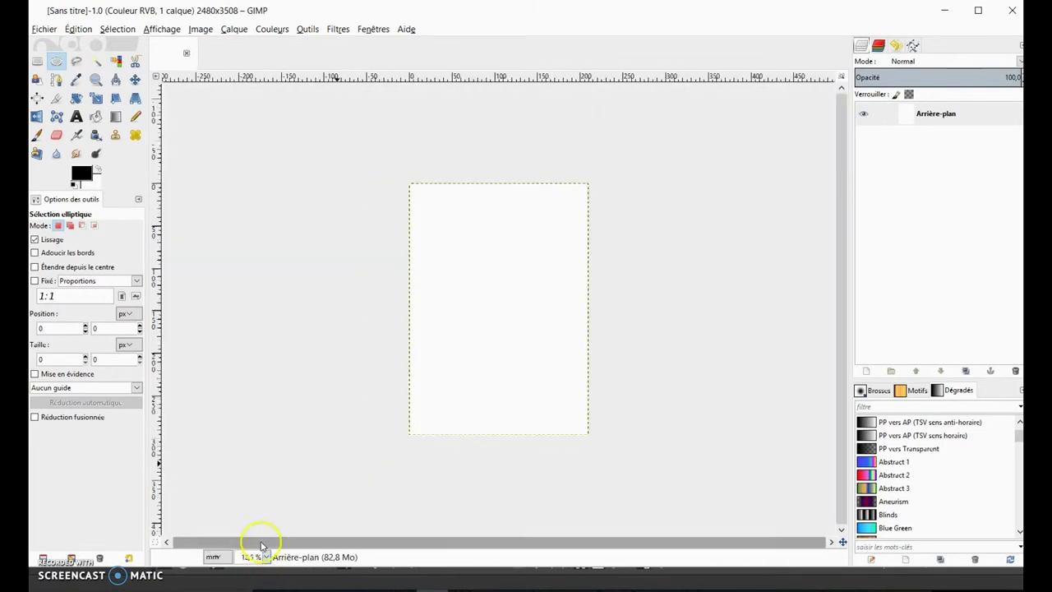
{"action": "left_click", "coordinate": [267, 558]}
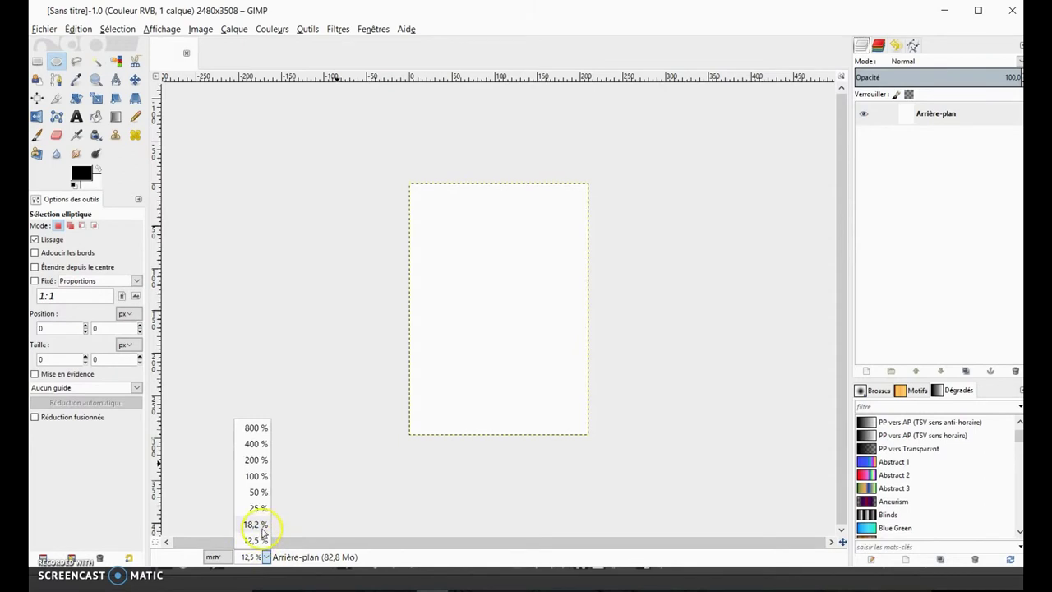
{"action": "left_click", "coordinate": [262, 529]}
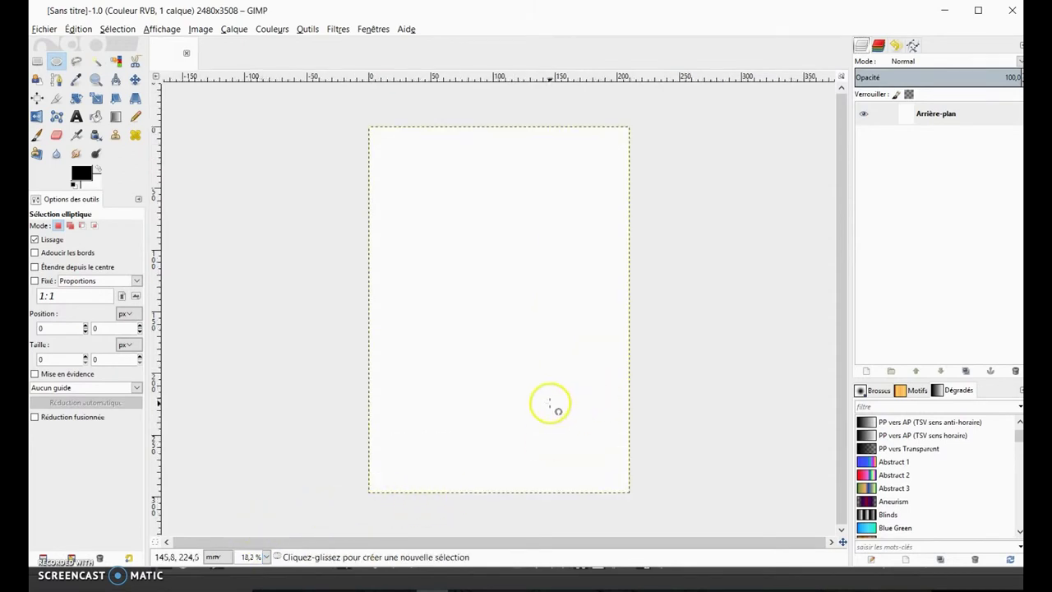
Toggle the Arrière-plan layer's eye icon repeatedly, leaving the layer visible.
{"action": "left_click", "coordinate": [864, 115]}
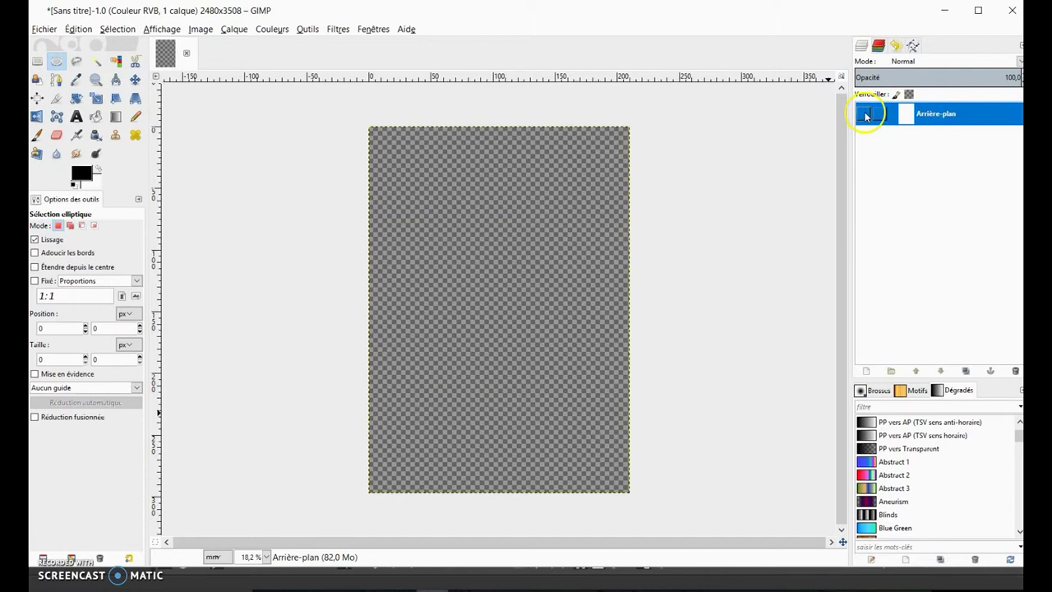
{"action": "left_click", "coordinate": [865, 115]}
{"action": "left_click", "coordinate": [865, 115]}
{"action": "left_click", "coordinate": [865, 115]}
{"action": "left_click", "coordinate": [865, 115]}
{"action": "left_click", "coordinate": [865, 115]}
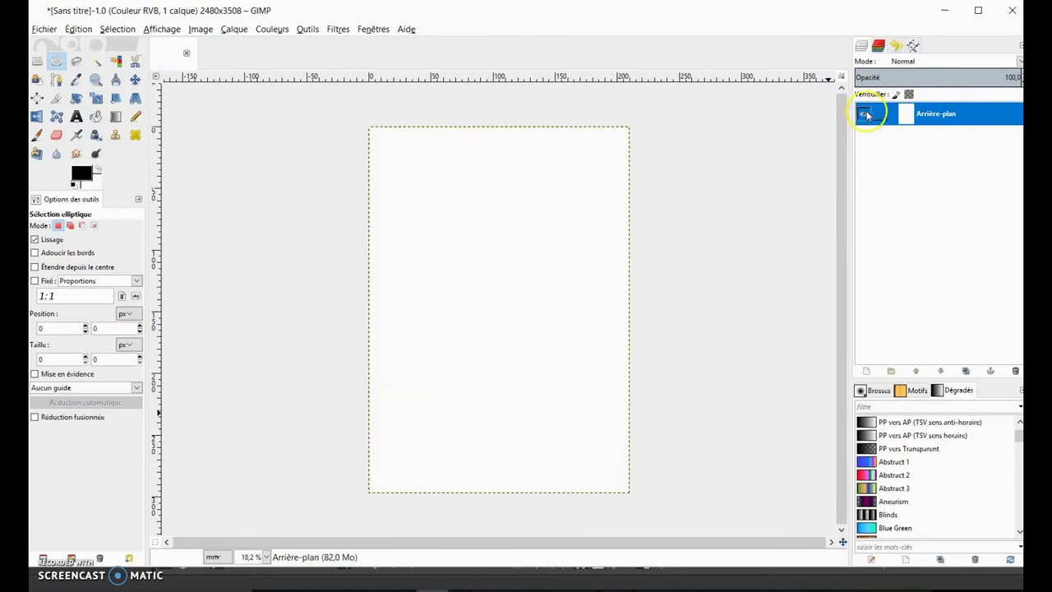
{"action": "left_click", "coordinate": [866, 115]}
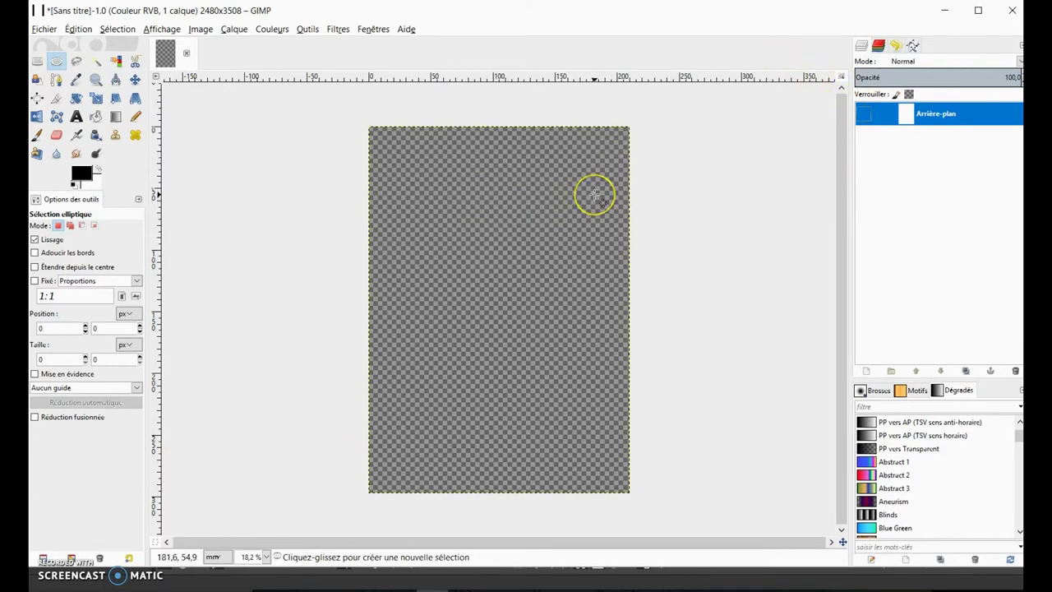
{"action": "left_click", "coordinate": [863, 114]}
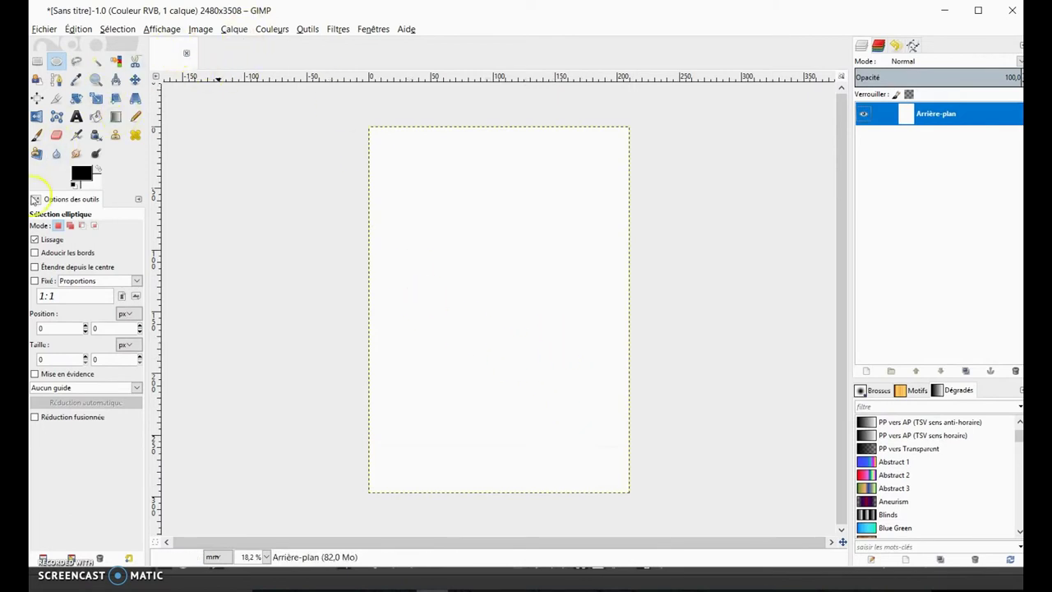
Undock and close both the Options des outils and Calques dialogs.
{"action": "left_click_drag", "start_coordinate": [36, 200], "coordinate": [215, 216]}
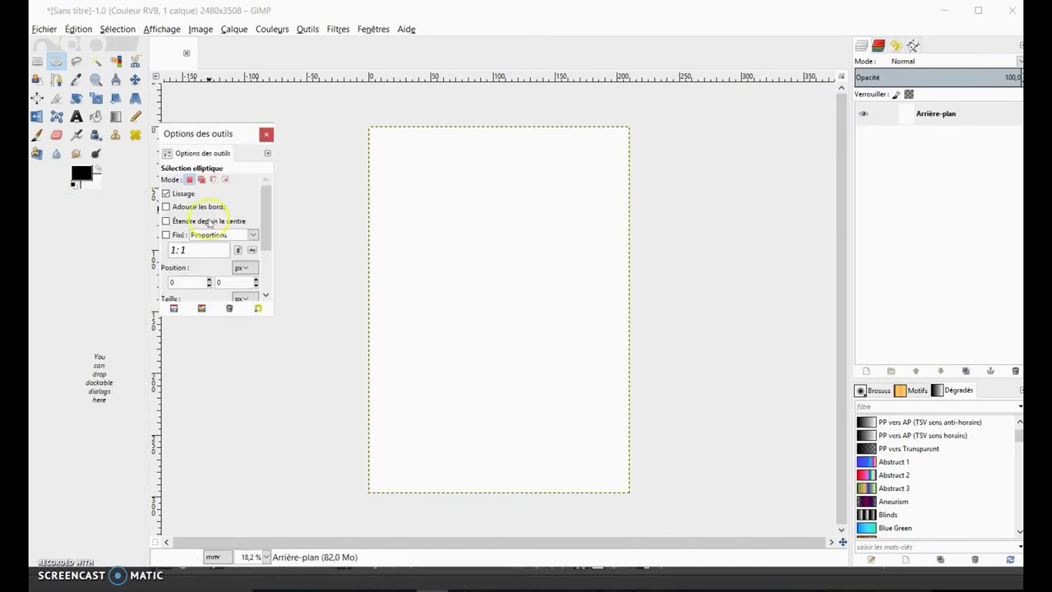
{"action": "left_click_drag", "start_coordinate": [213, 136], "coordinate": [277, 177]}
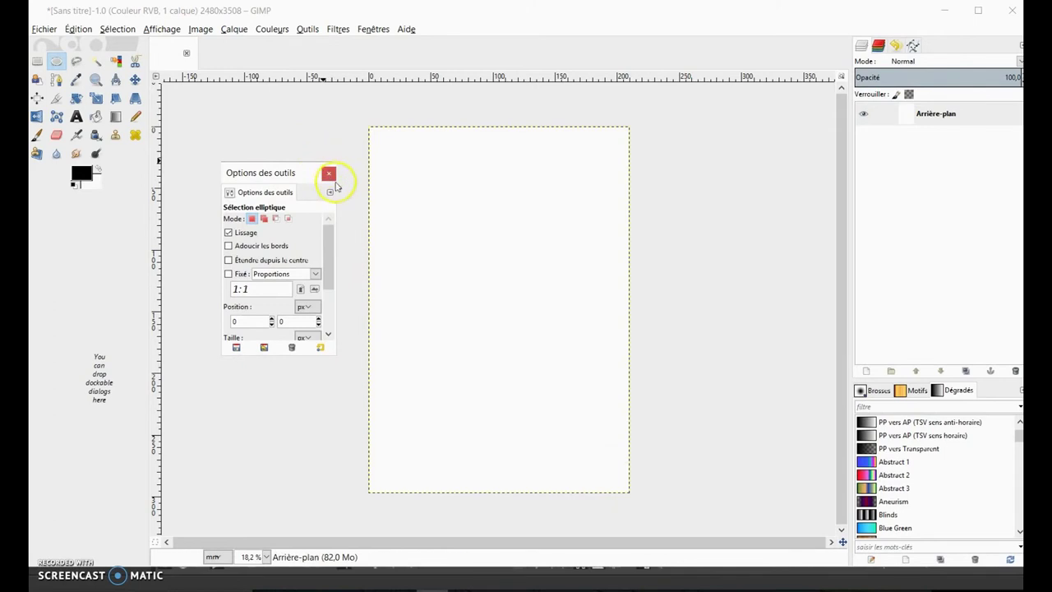
{"action": "left_click", "coordinate": [329, 173]}
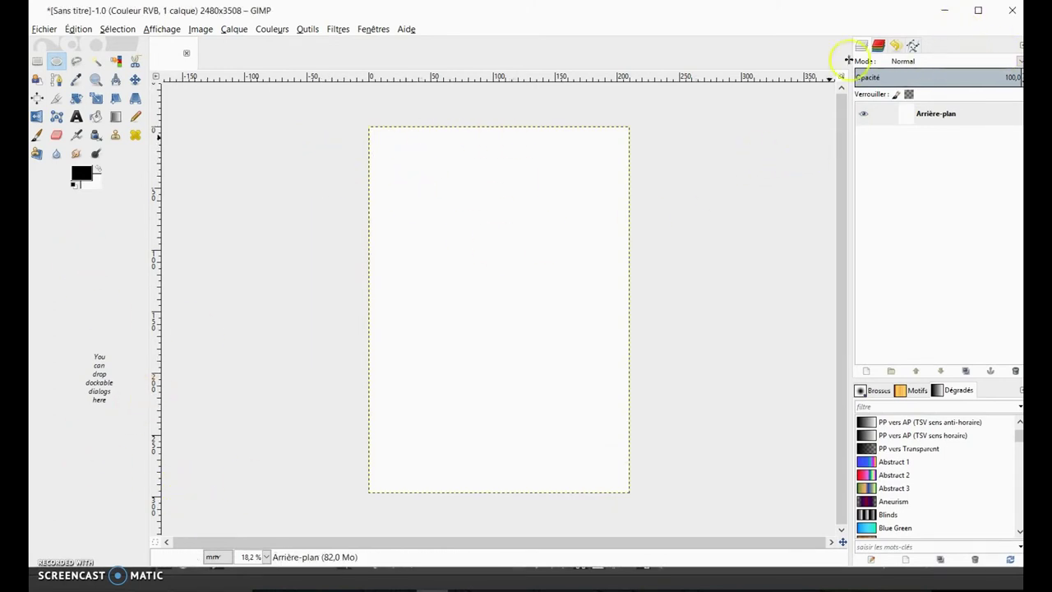
{"action": "left_click_drag", "start_coordinate": [861, 46], "coordinate": [683, 164]}
{"action": "left_click", "coordinate": [769, 129]}
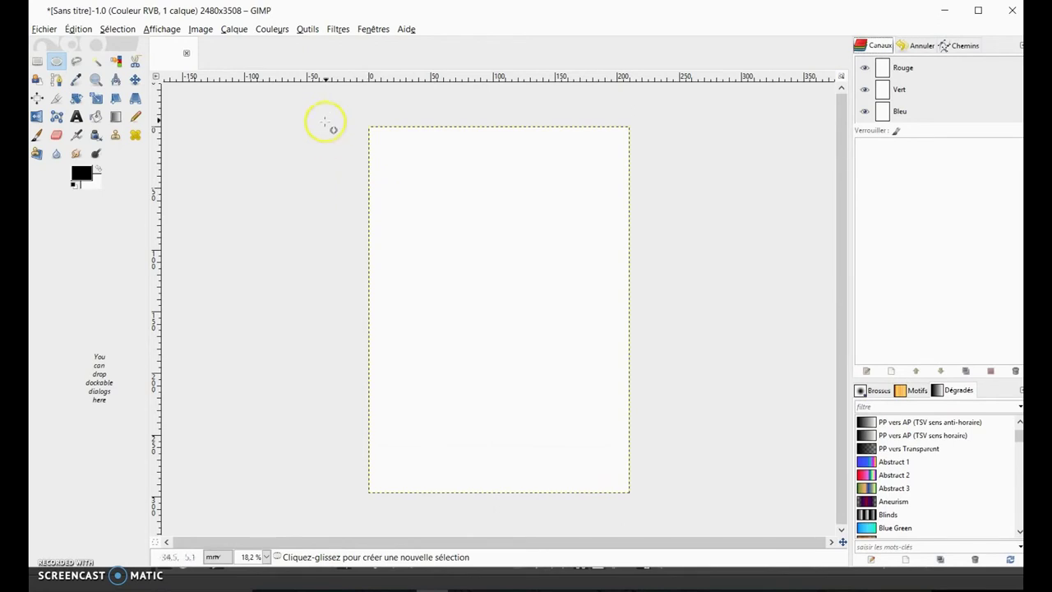
Reopen Options de l'outil from Fenêtres ancrables and dock it under the toolbox.
{"action": "left_click", "coordinate": [373, 29]}
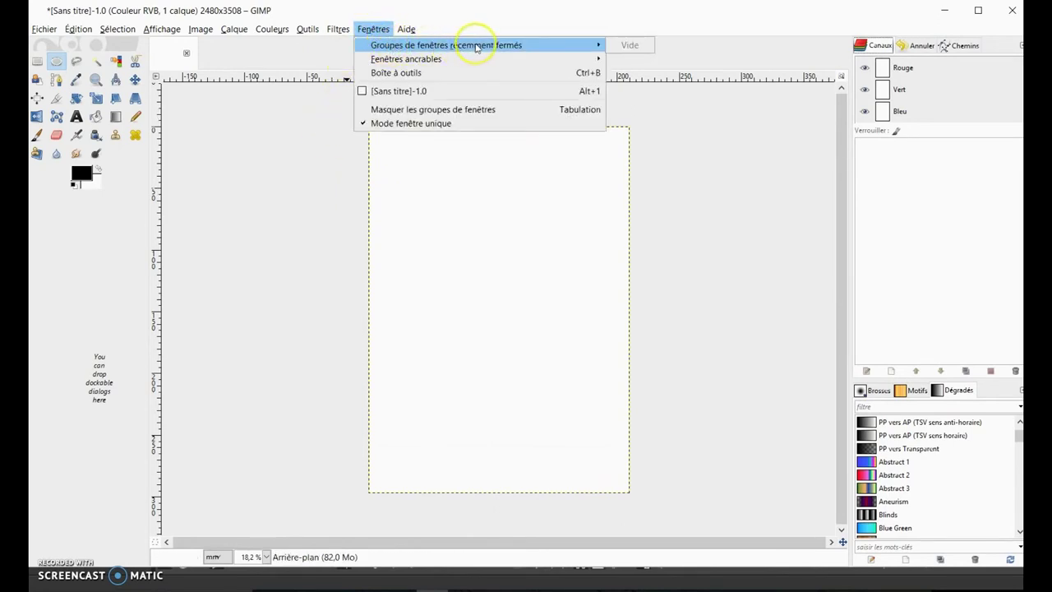
{"action": "mouse_move", "coordinate": [406, 60]}
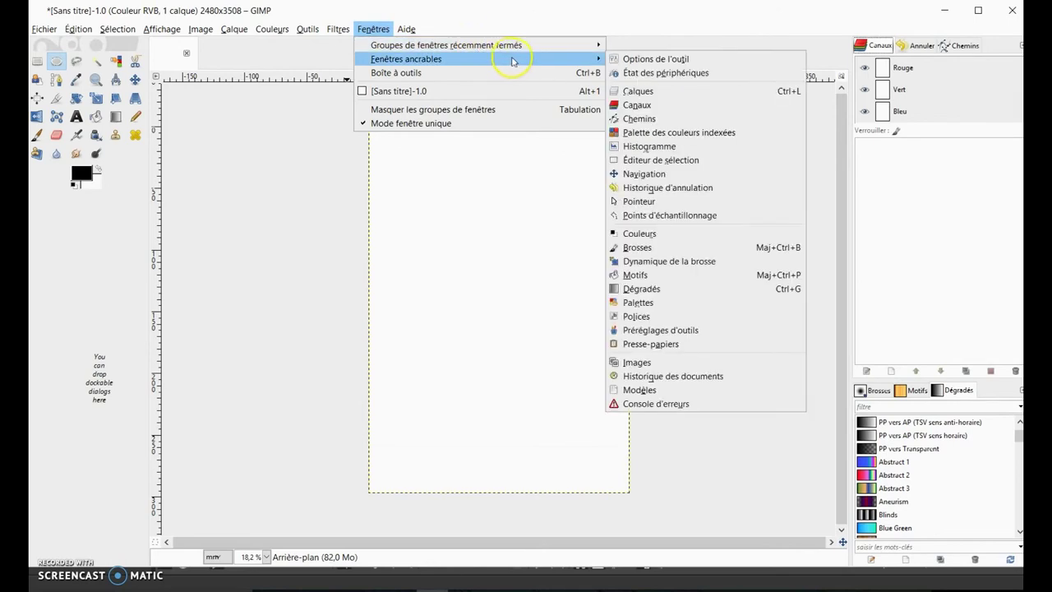
{"action": "left_click", "coordinate": [622, 60]}
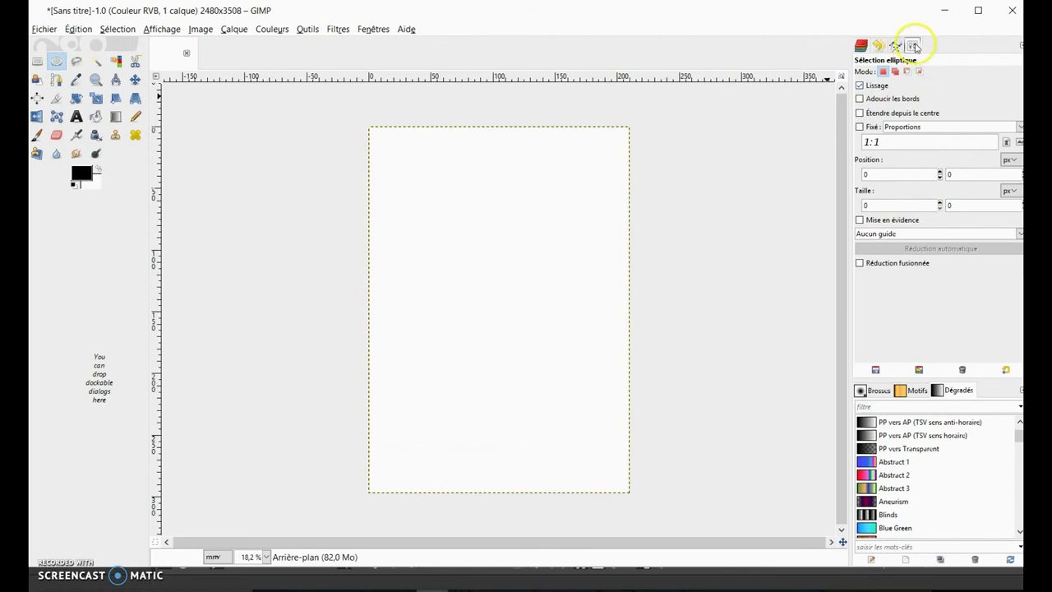
{"action": "left_click_drag", "start_coordinate": [913, 48], "coordinate": [84, 329]}
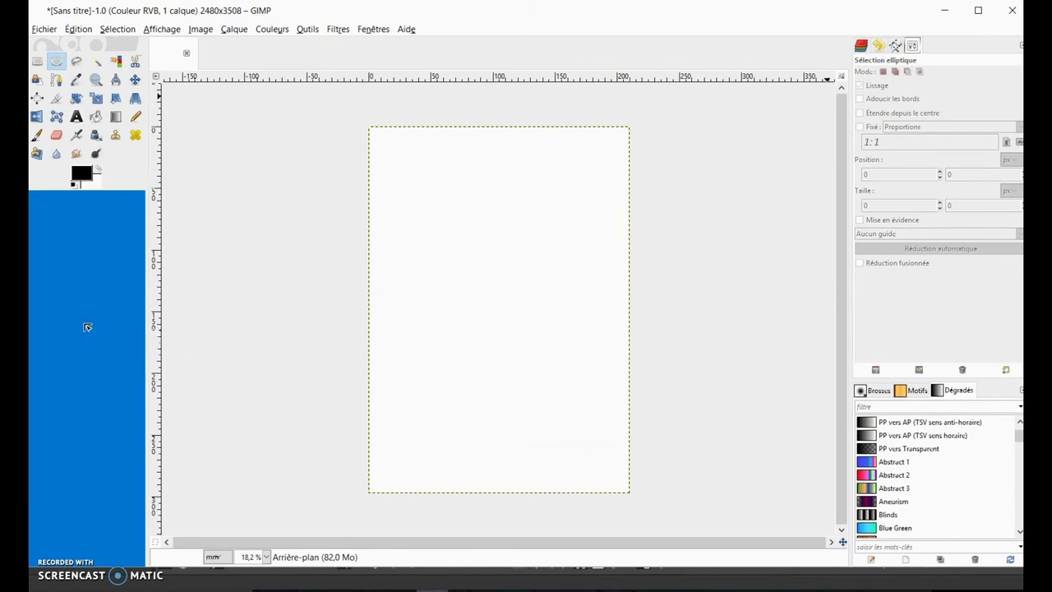
Reopen the Calques dialog, bring its tab first, and resize the left dock narrower then wider.
{"action": "left_click", "coordinate": [373, 29]}
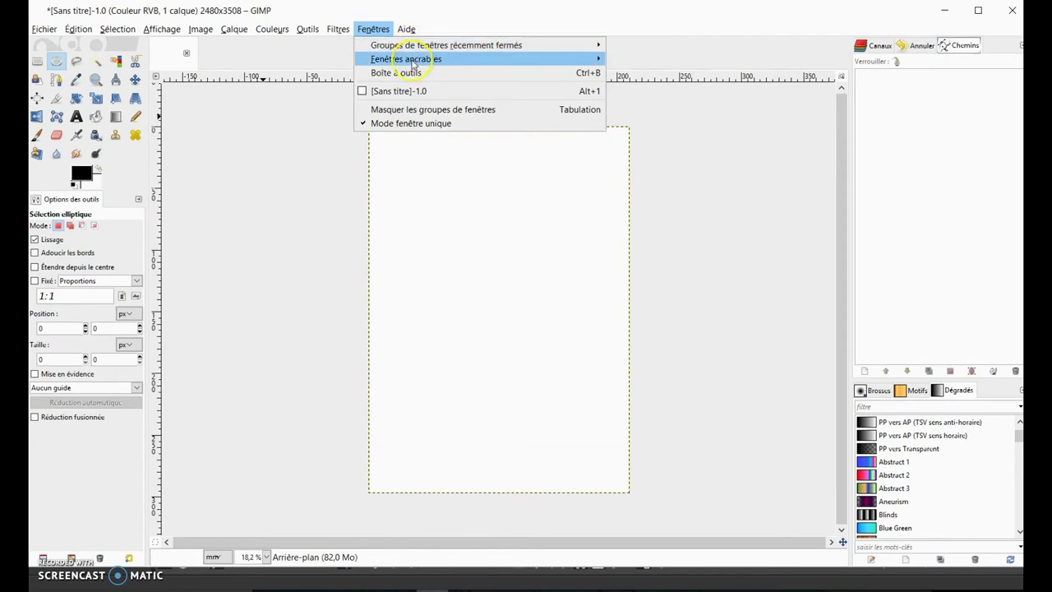
{"action": "mouse_move", "coordinate": [406, 59]}
{"action": "left_click", "coordinate": [630, 91]}
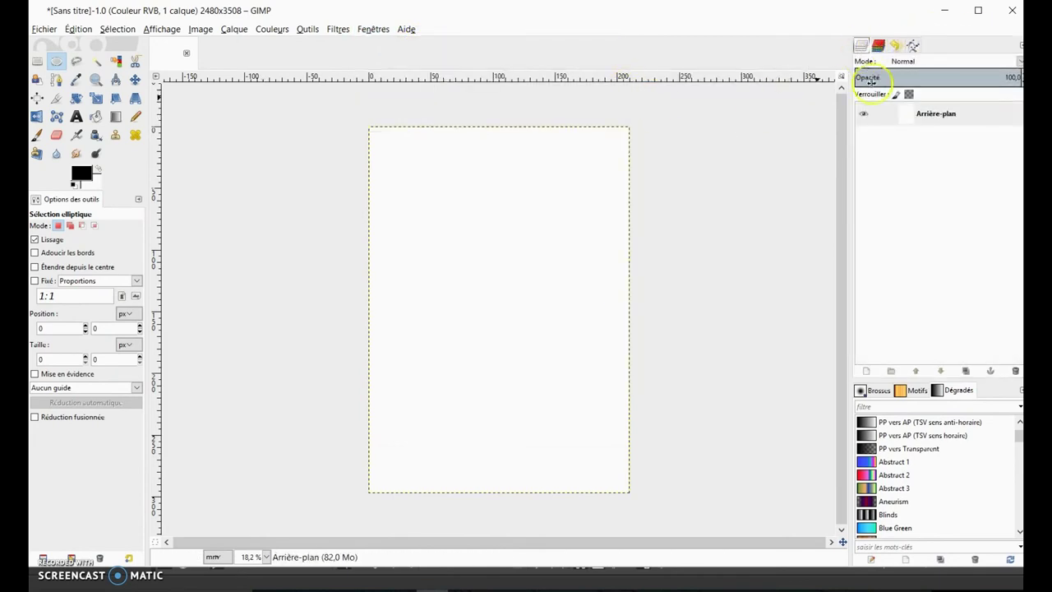
{"action": "left_click", "coordinate": [881, 115]}
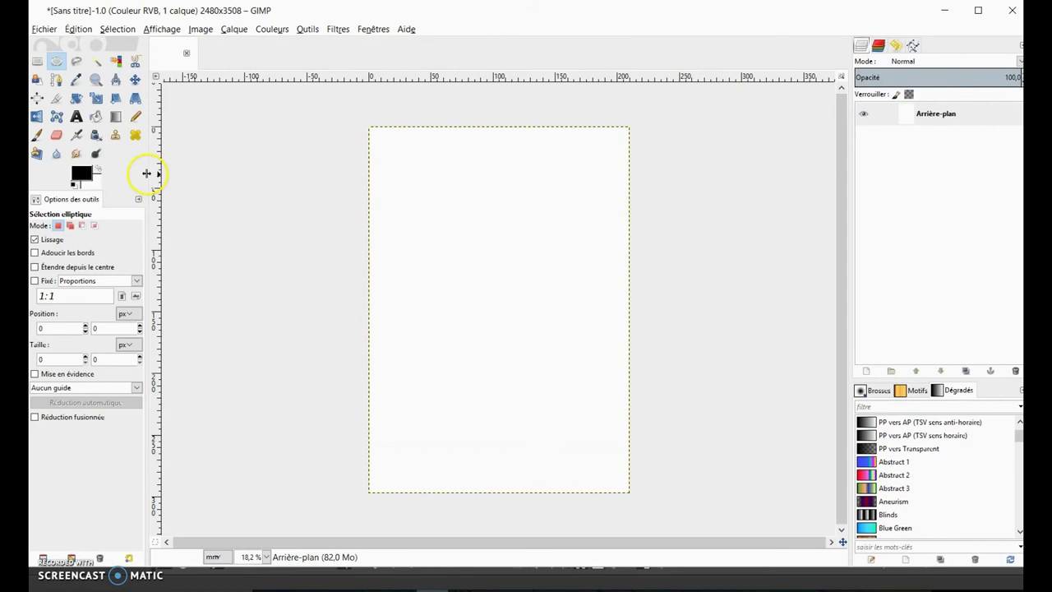
{"action": "left_click_drag", "start_coordinate": [146, 173], "coordinate": [64, 190]}
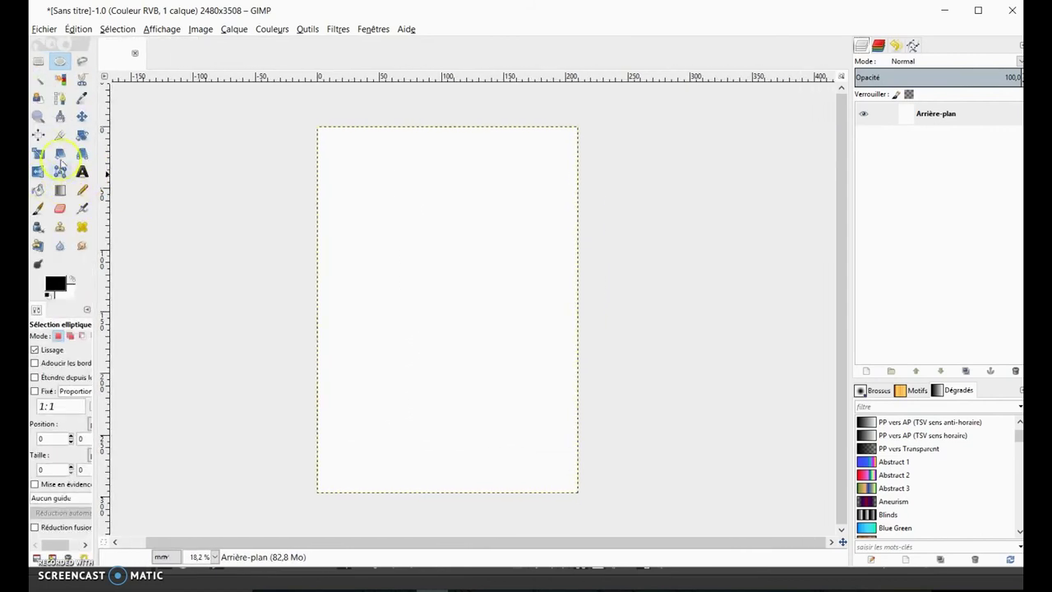
{"action": "left_click_drag", "start_coordinate": [95, 225], "coordinate": [145, 225]}
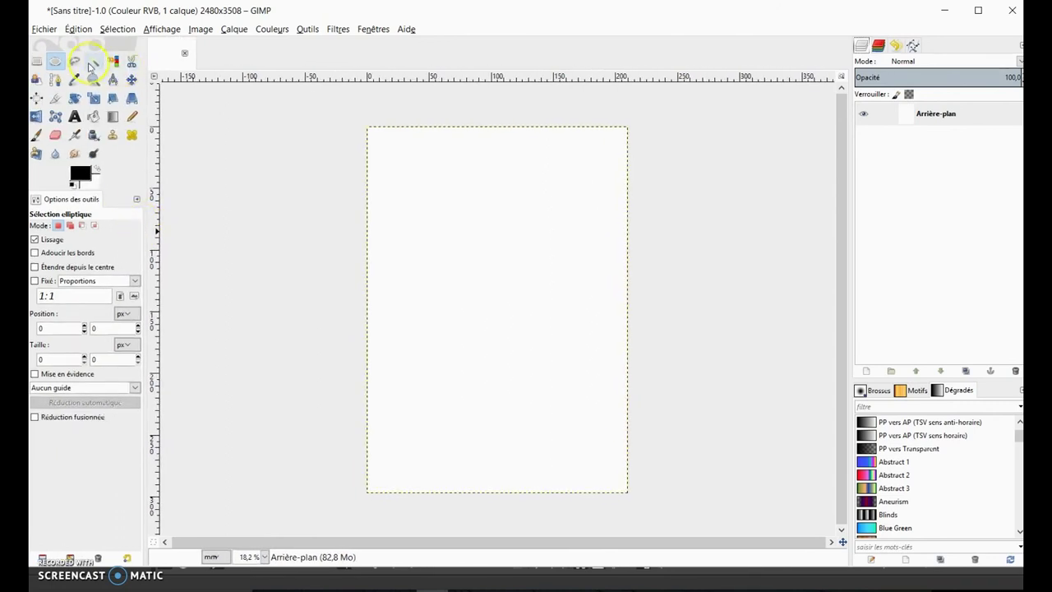